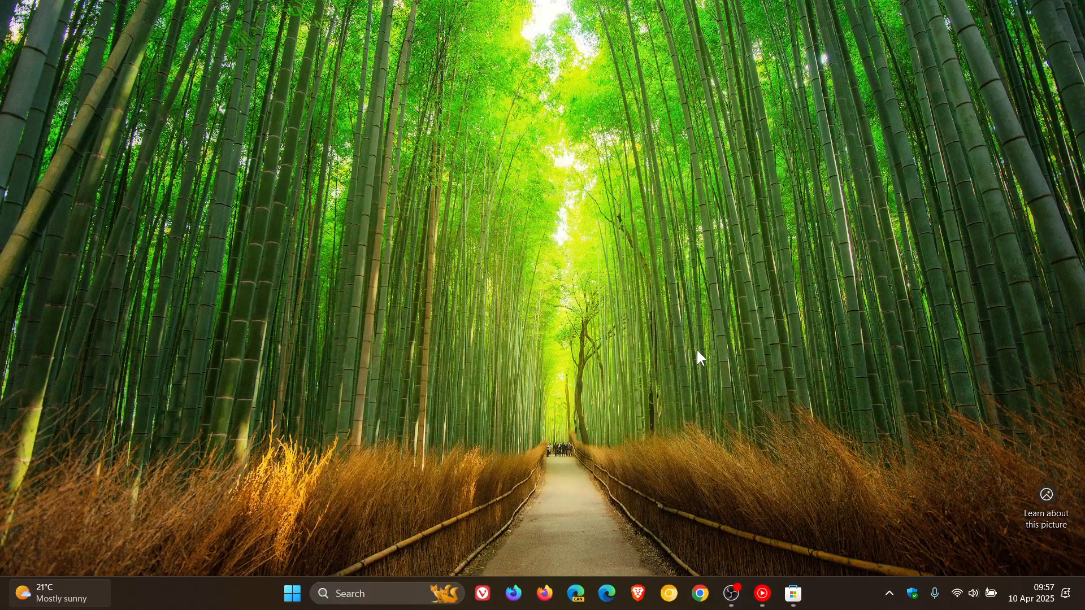
- Launch Microsoft Store from the taskbar so its Home page appears
{"action": "left_click", "coordinate": [793, 596]}
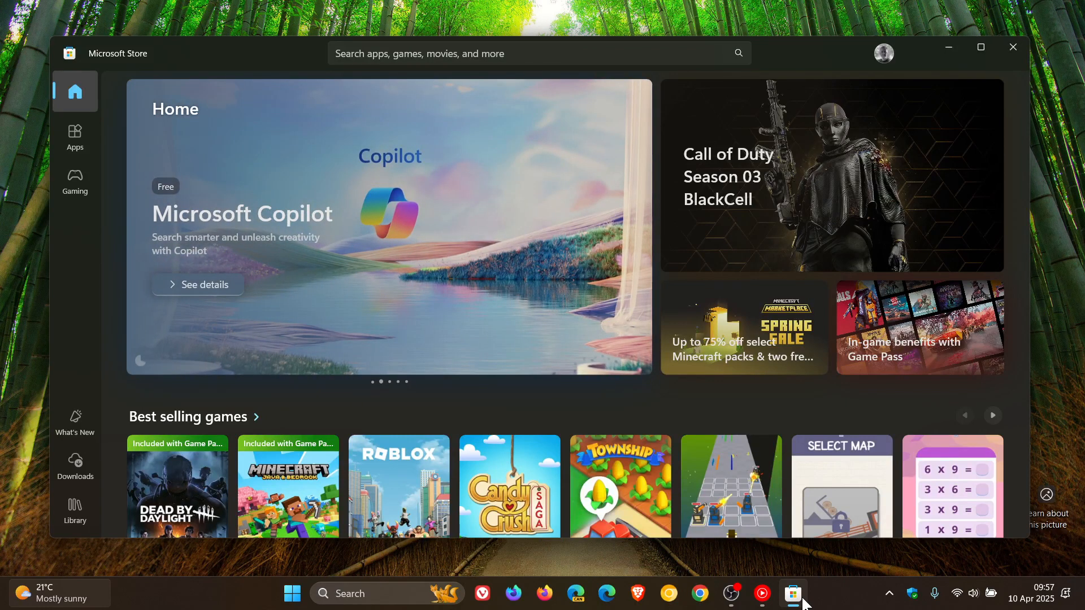
- Maximize the Store and advance the Home spotlight carousel through two more banners
{"action": "left_click", "coordinate": [981, 46]}
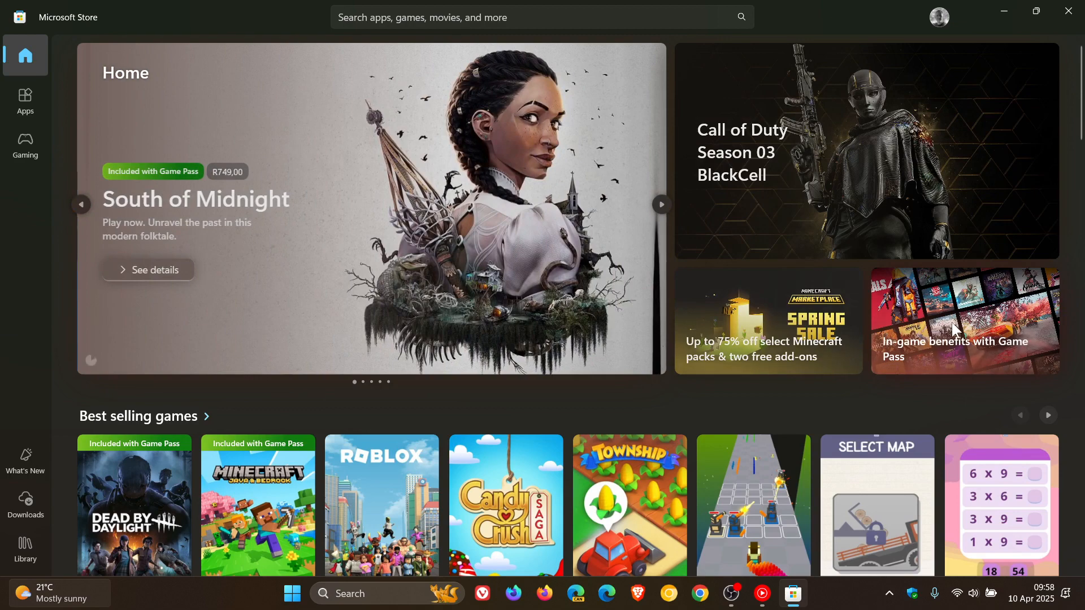
{"action": "mouse_move", "coordinate": [371, 208]}
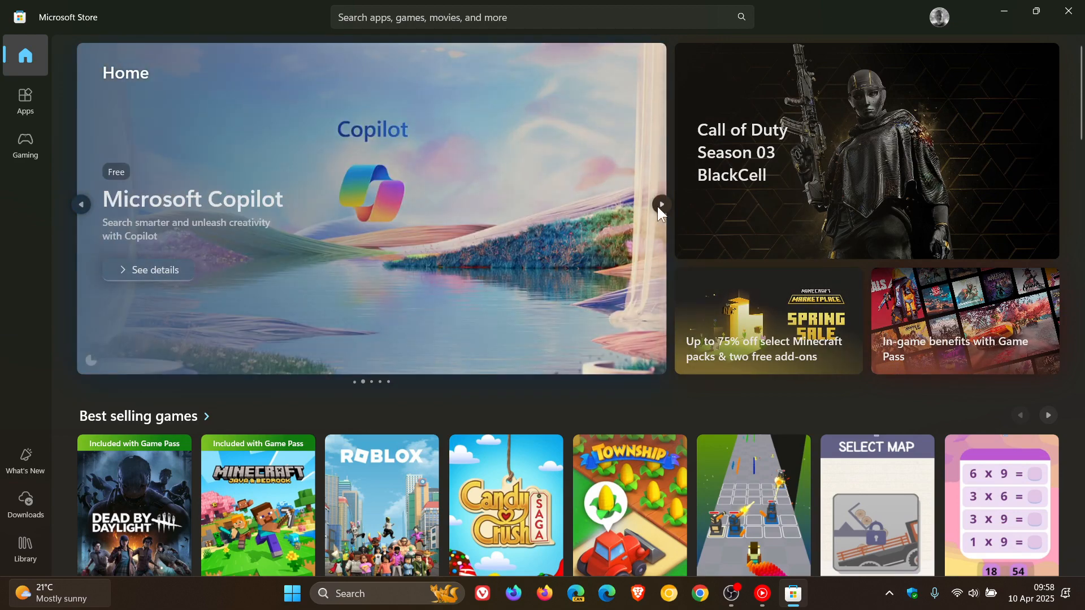
{"action": "left_click", "coordinate": [658, 205]}
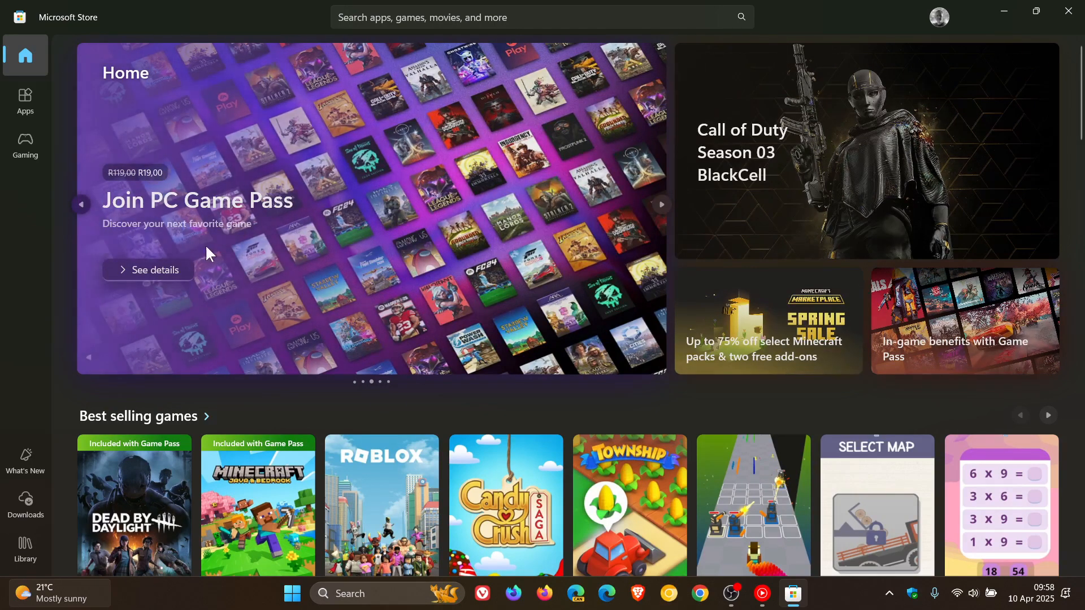
{"action": "left_click", "coordinate": [658, 204]}
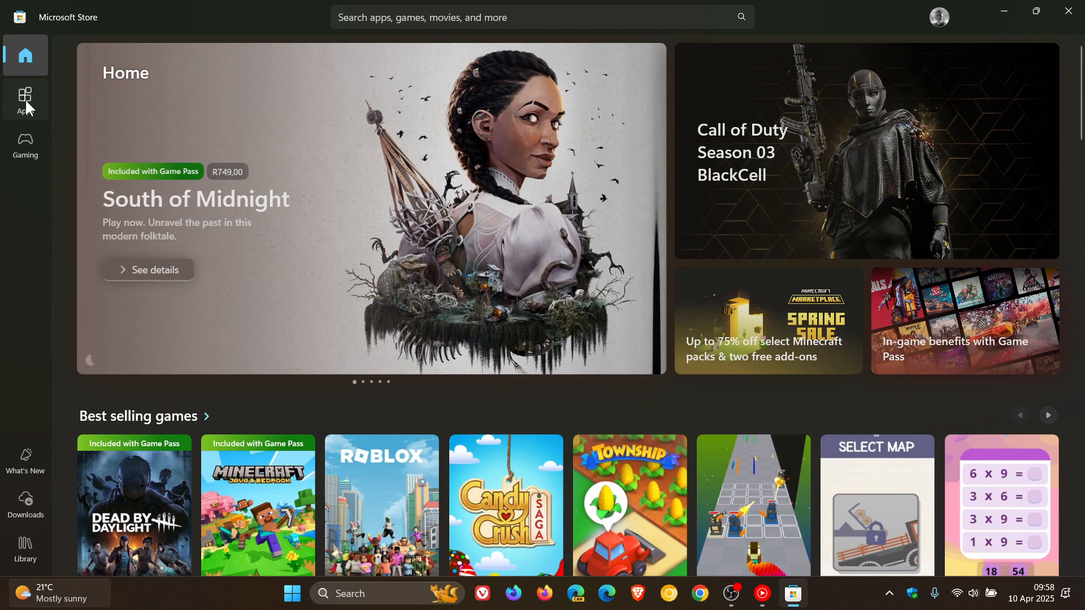
- View the next spotlight banner on the Apps page, then on the Gaming page
{"action": "left_click", "coordinate": [26, 102]}
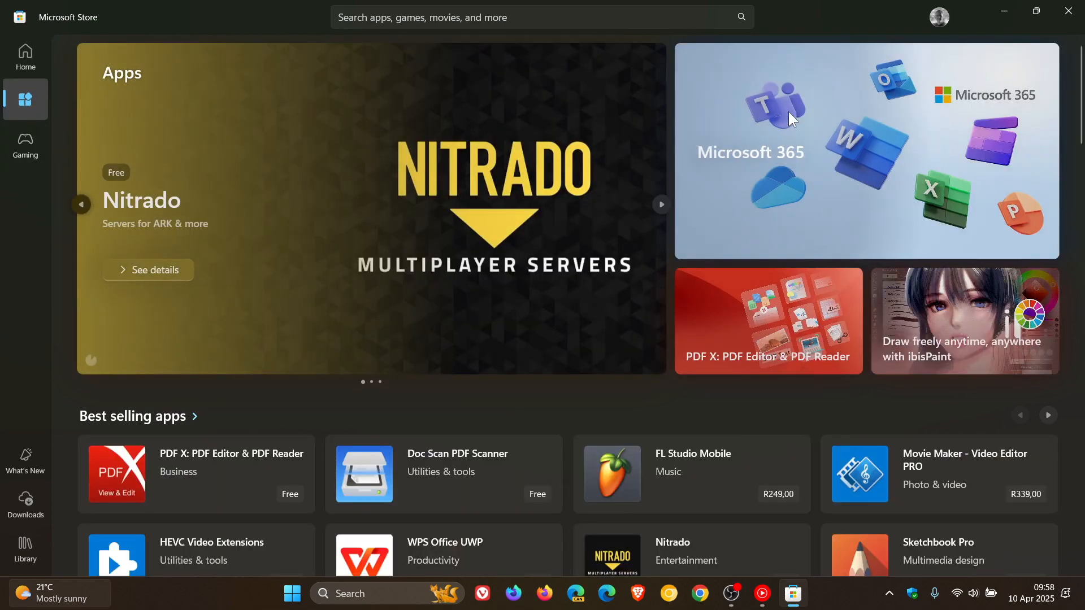
{"action": "left_click", "coordinate": [657, 207]}
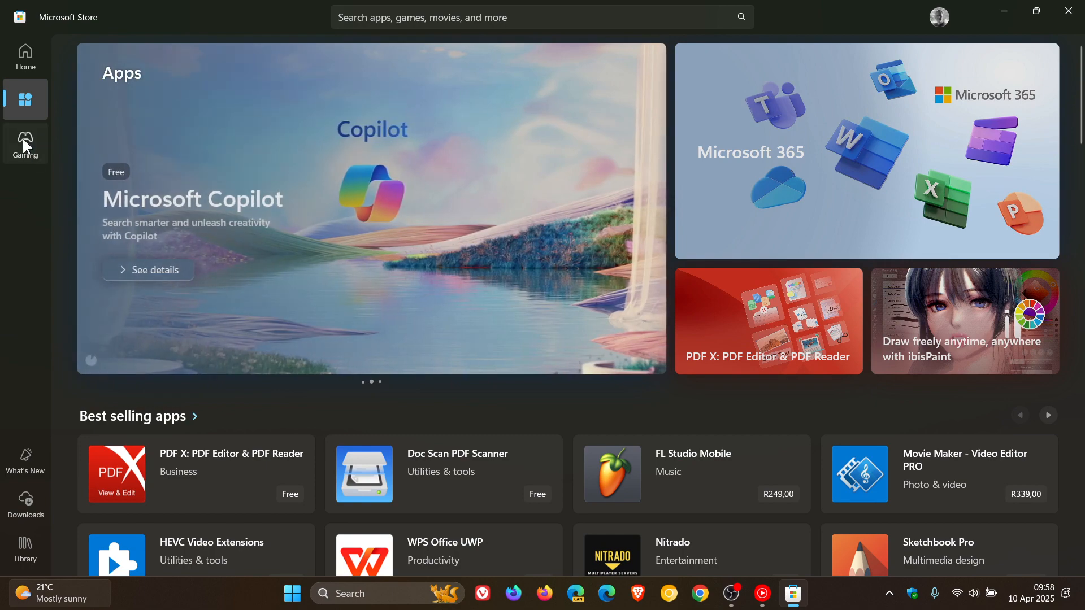
{"action": "left_click", "coordinate": [22, 137]}
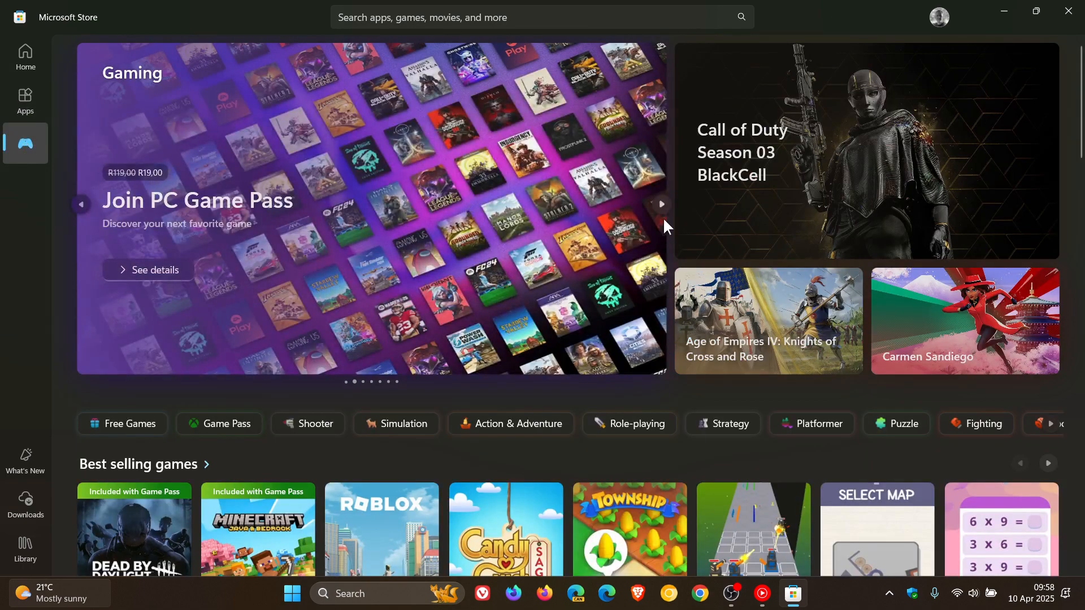
{"action": "left_click", "coordinate": [659, 204]}
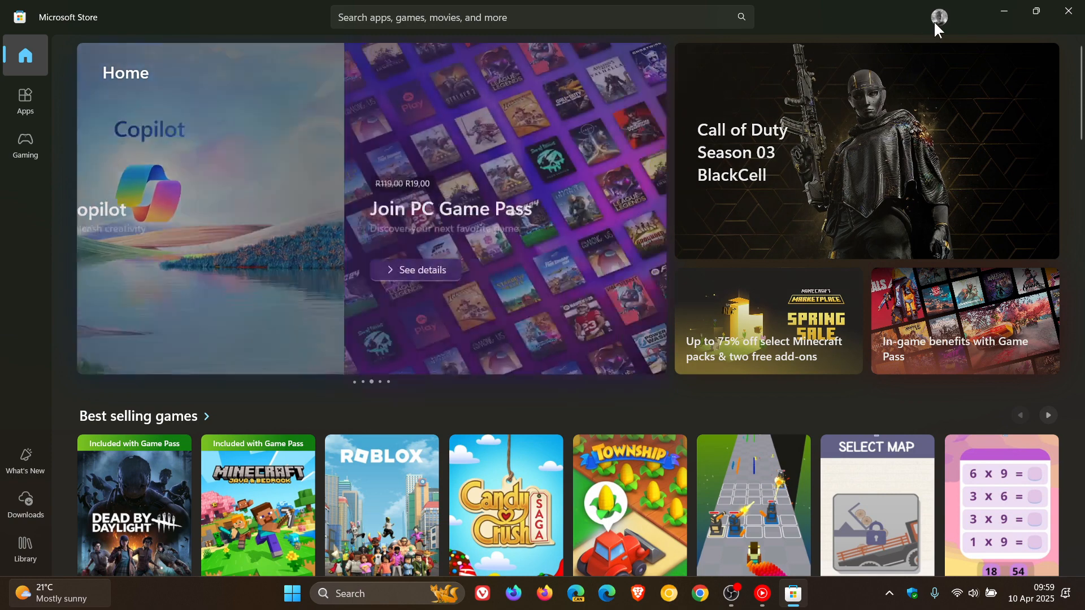
- Check the Store version 22502.1401.11.0 in Settings via the account menu, then return Home
{"action": "left_click", "coordinate": [934, 22]}
{"action": "left_click", "coordinate": [799, 203]}
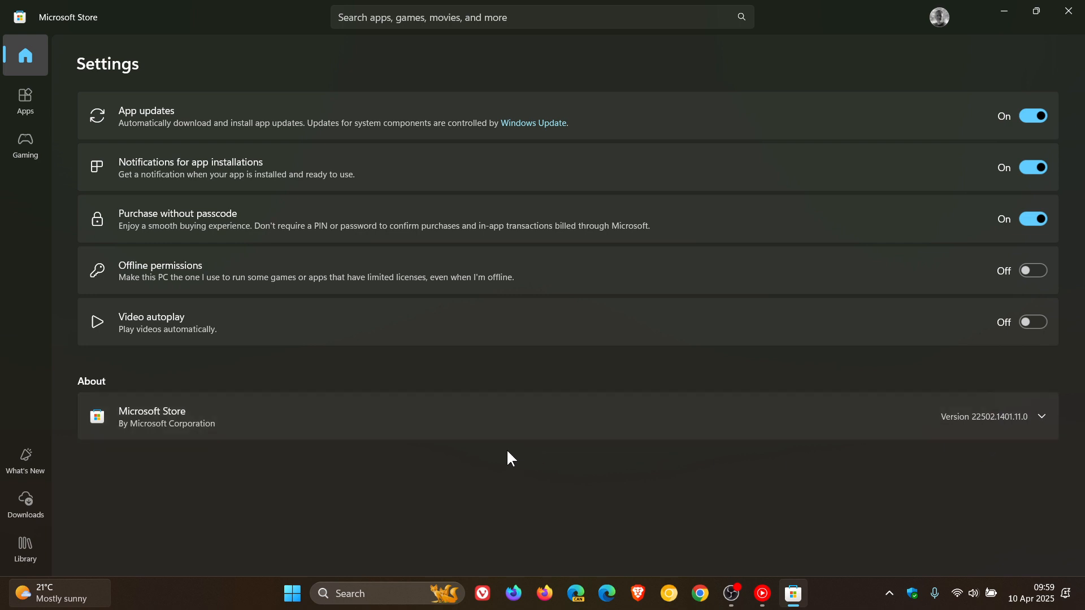
{"action": "left_click", "coordinate": [24, 55]}
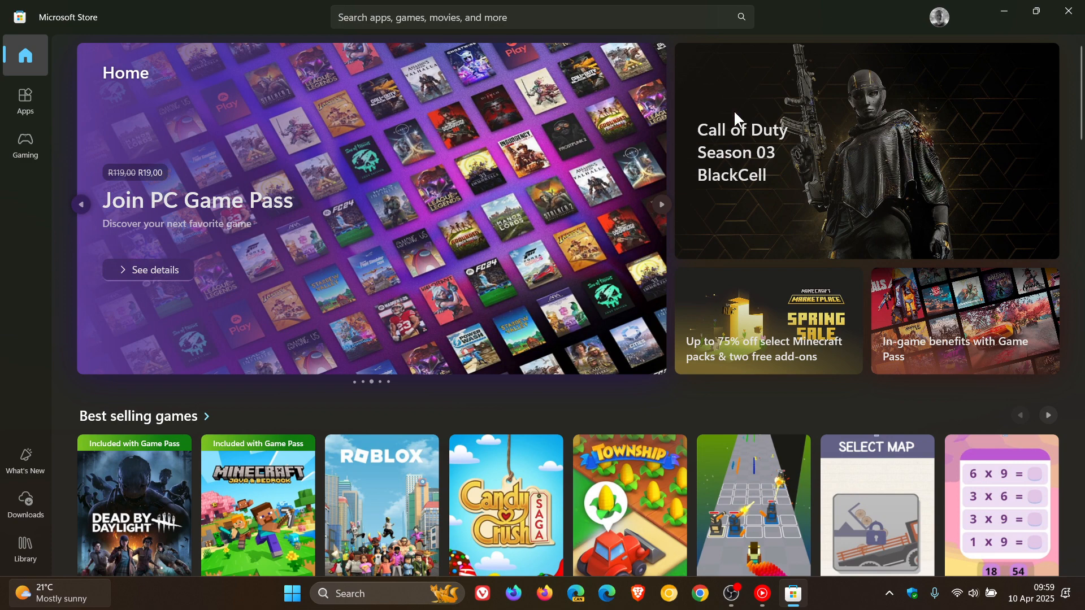
- Restore the Store to a smaller window and minimize it to the desktop
{"action": "left_click", "coordinate": [1035, 11]}
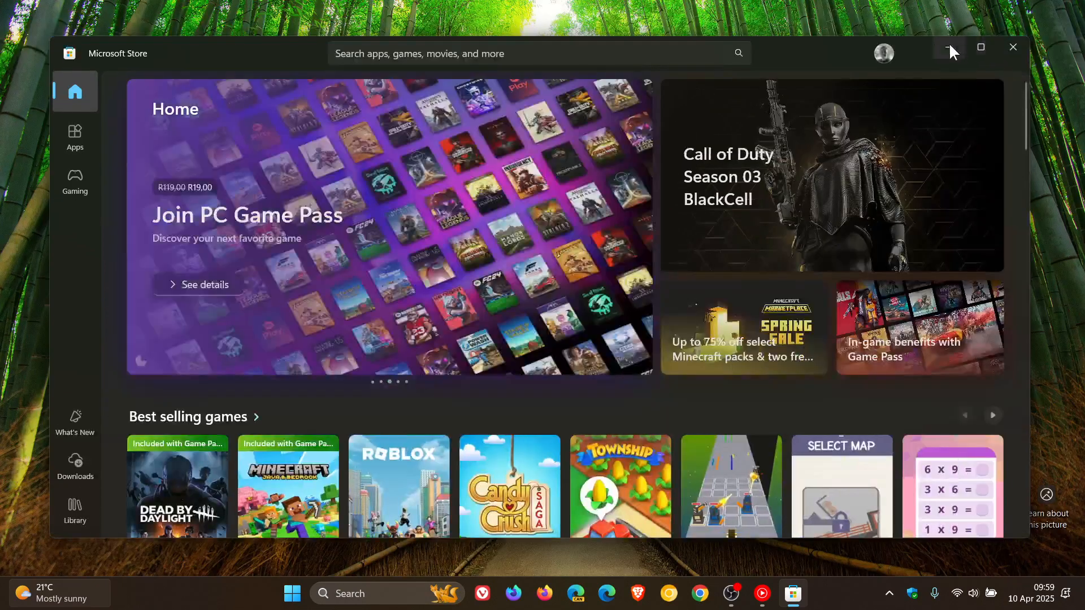
{"action": "left_click", "coordinate": [948, 44]}
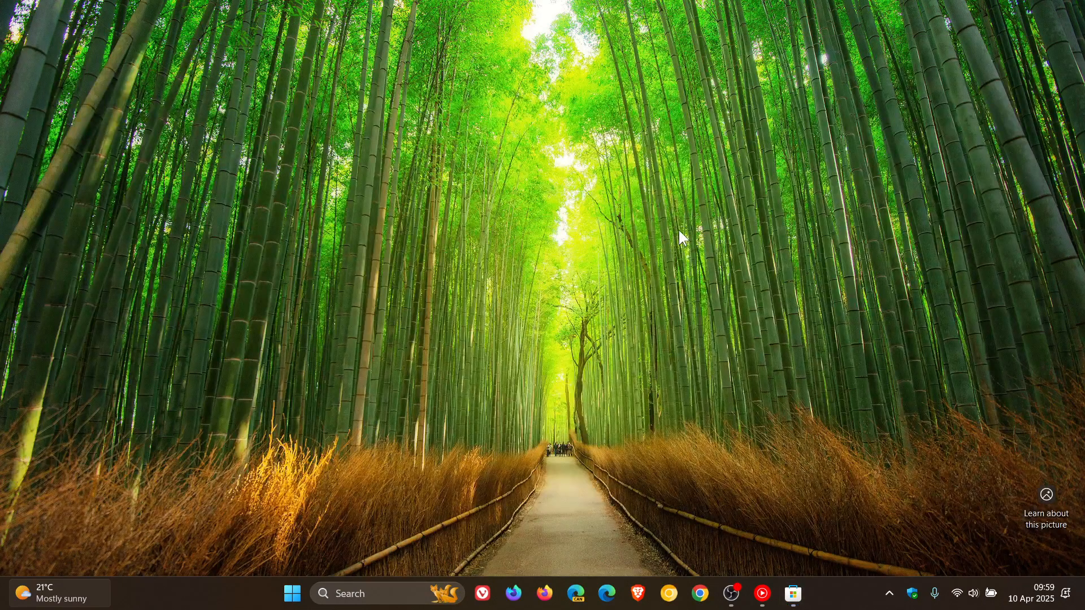